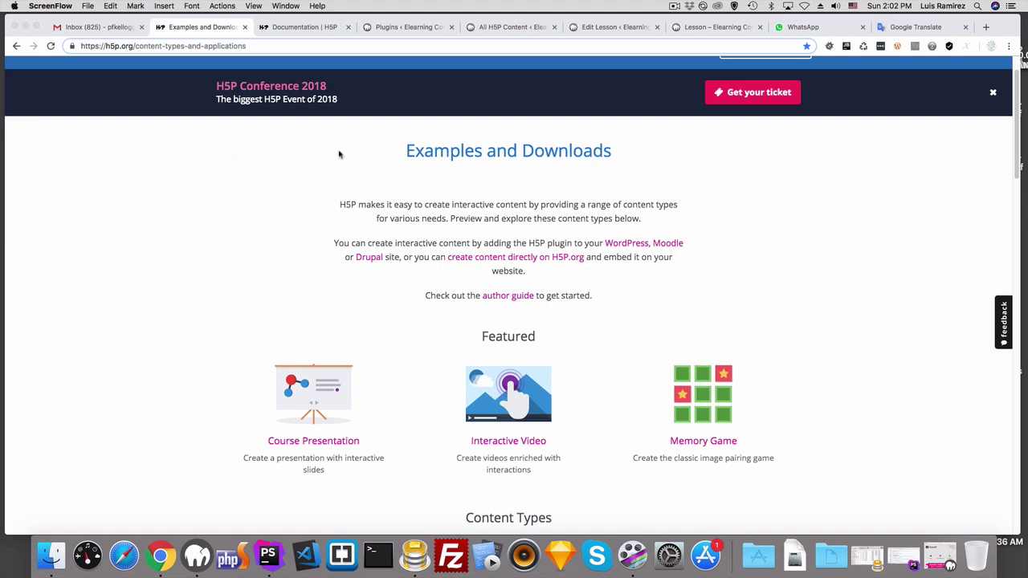
- Open H5P.org Documentation and go to the 'Set up H5P for WordPress' guide
{"action": "scroll", "coordinate": [474, 223], "scroll_direction": "down", "scroll_amount": 3}
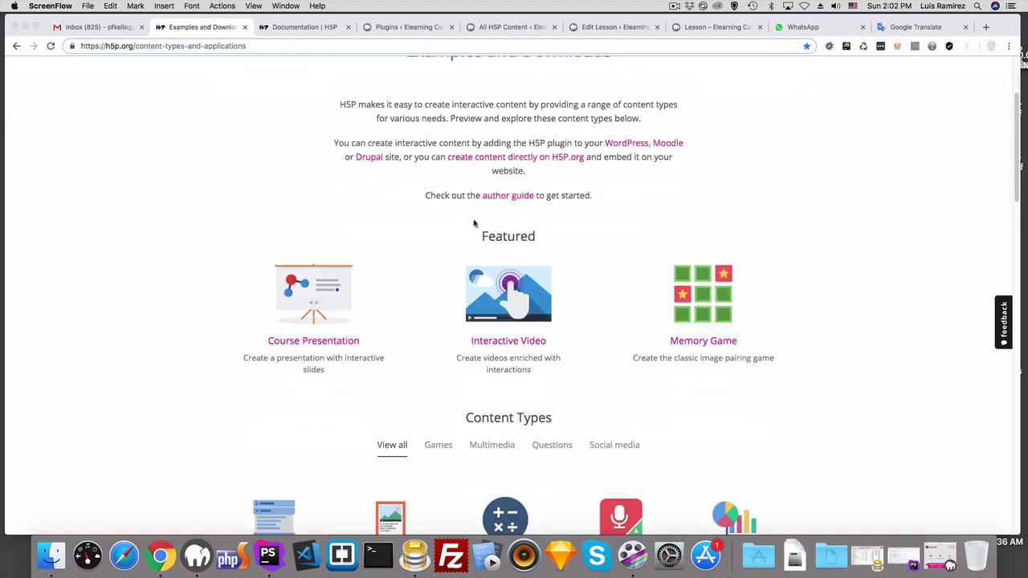
{"action": "scroll", "coordinate": [579, 386], "scroll_direction": "down", "scroll_amount": 10}
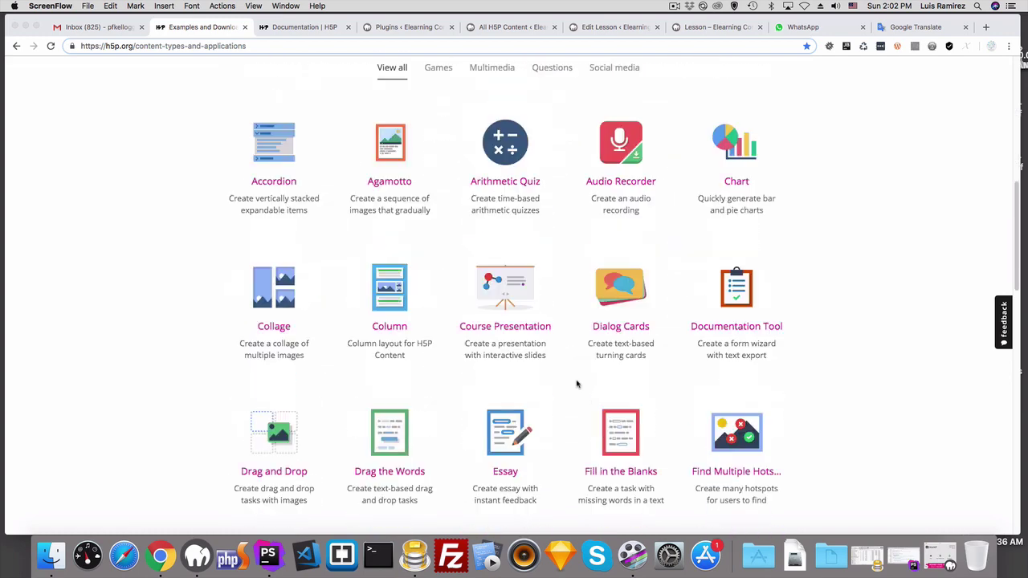
{"action": "scroll", "coordinate": [840, 403], "scroll_direction": "up", "scroll_amount": 9}
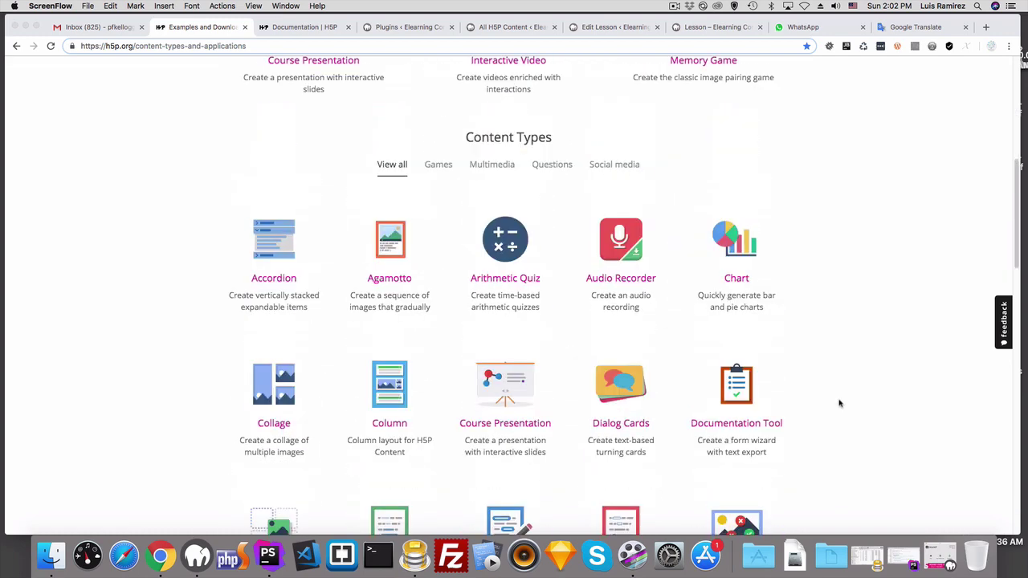
{"action": "scroll", "coordinate": [840, 403], "scroll_direction": "up", "scroll_amount": 5}
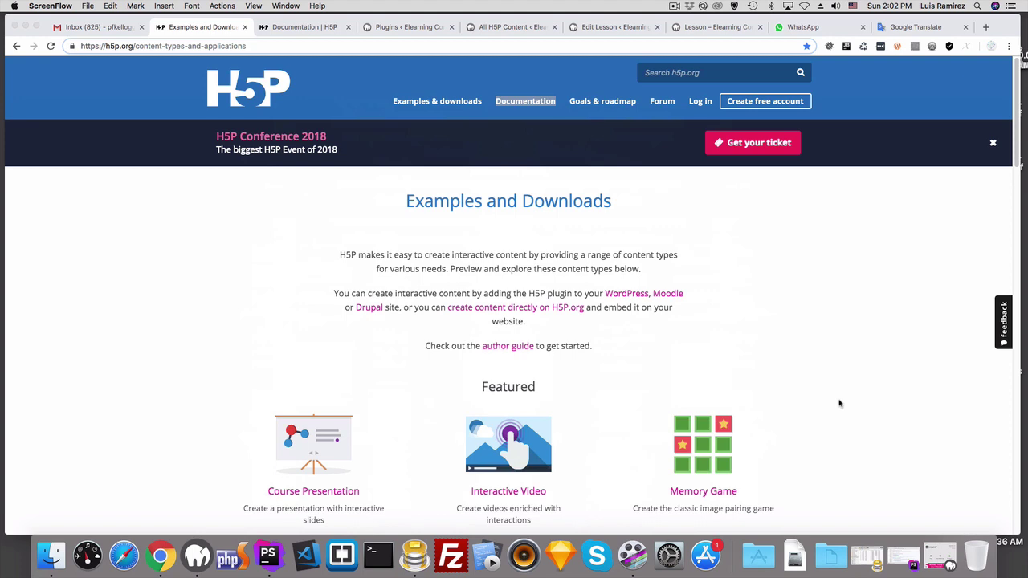
{"action": "left_click", "coordinate": [522, 103]}
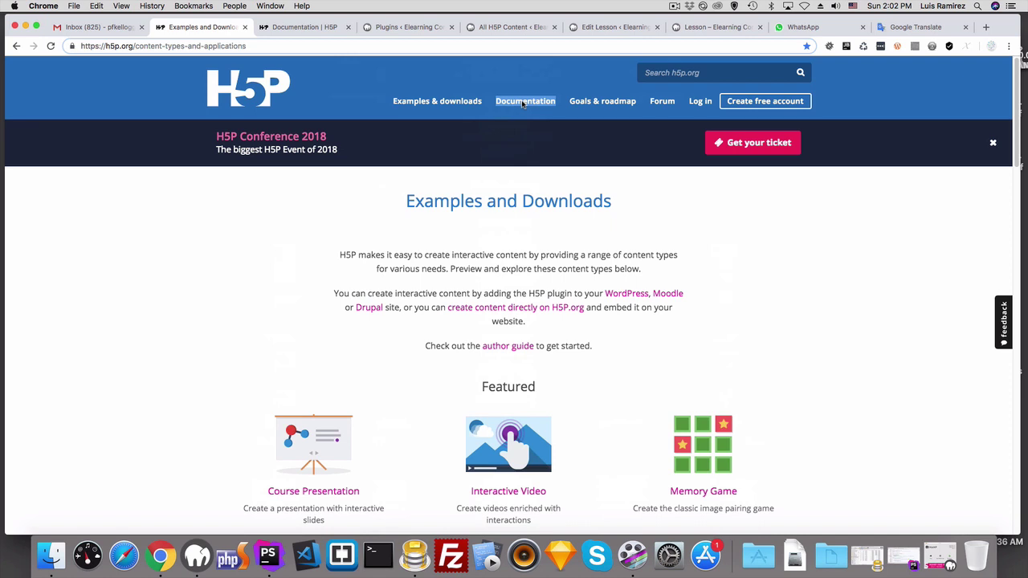
{"action": "left_click", "coordinate": [522, 103]}
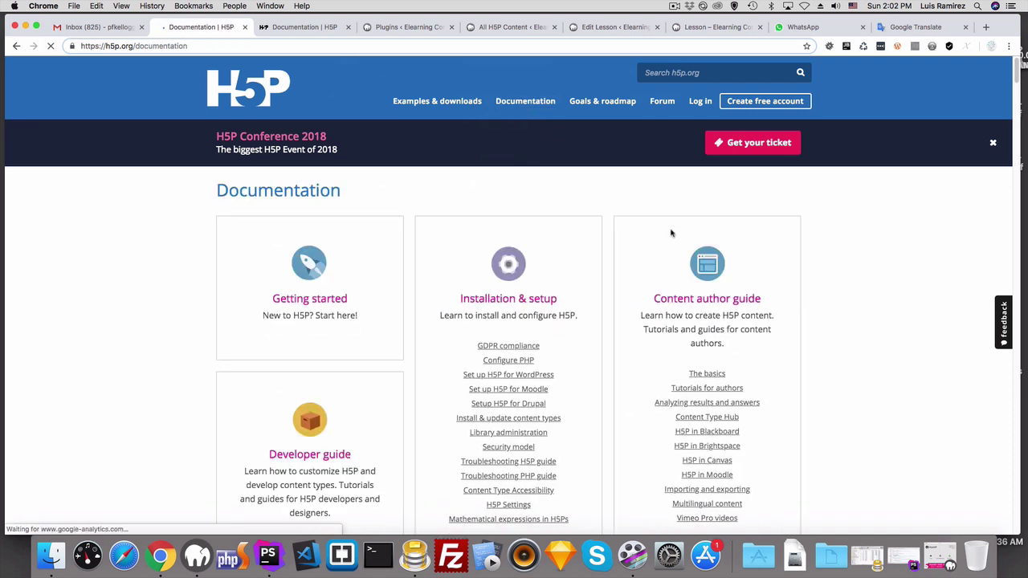
{"action": "scroll", "coordinate": [637, 274], "scroll_direction": "down", "scroll_amount": 1}
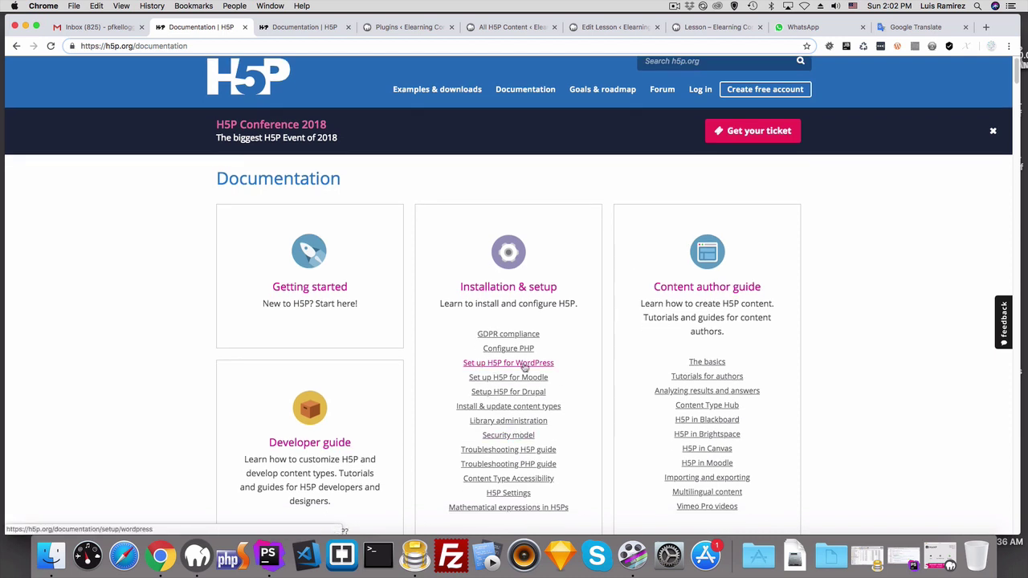
{"action": "left_click", "coordinate": [536, 368]}
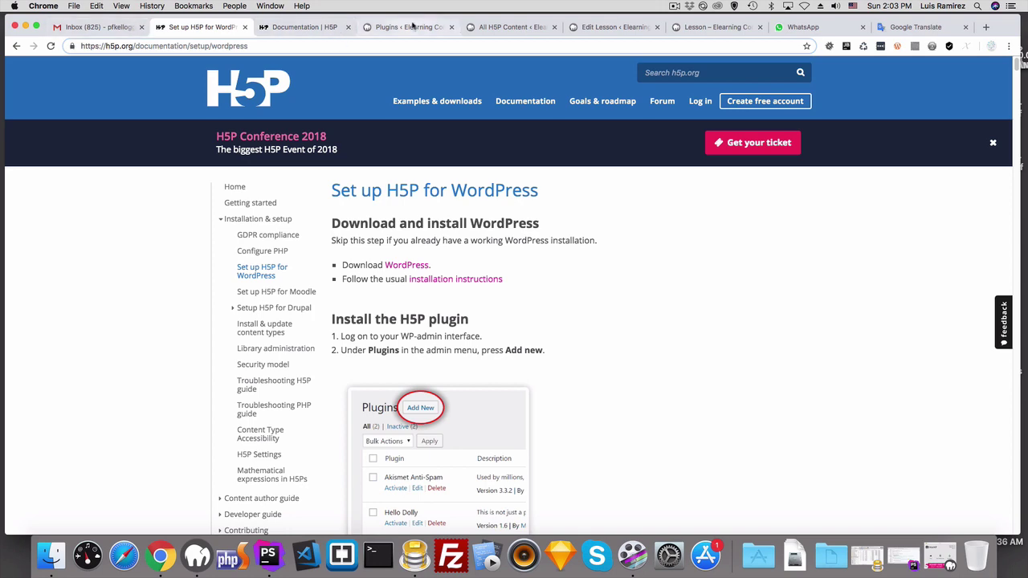
- Switch to the Installed Plugins page showing Elearning Complete H5P for LearnDash active
{"action": "left_click", "coordinate": [413, 26]}
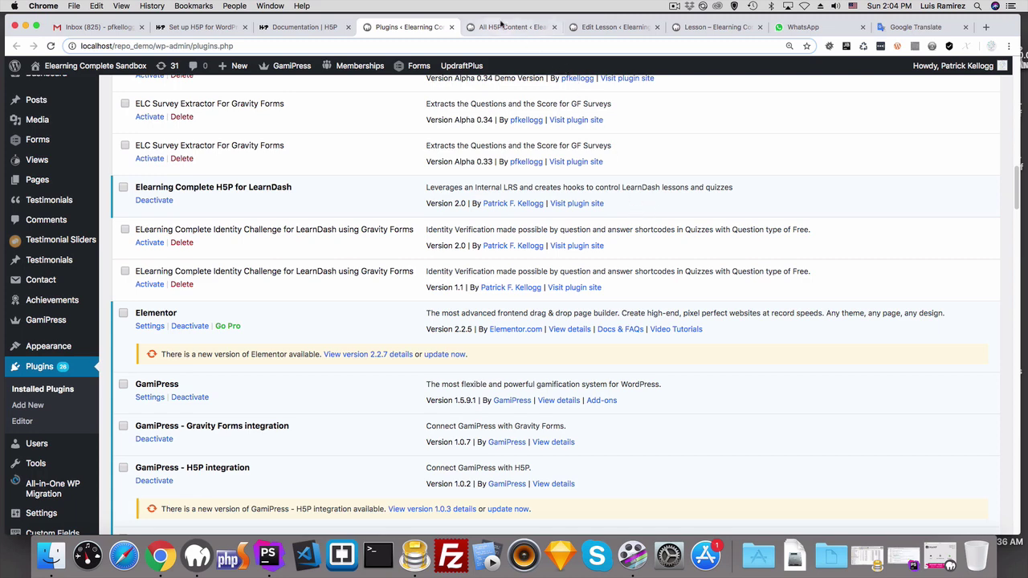
- Reload All H5P Content to list H5P Question Set Quiz (ID 1) and Doc tool
{"action": "left_click", "coordinate": [501, 27]}
{"action": "mouse_move", "coordinate": [58, 277]}
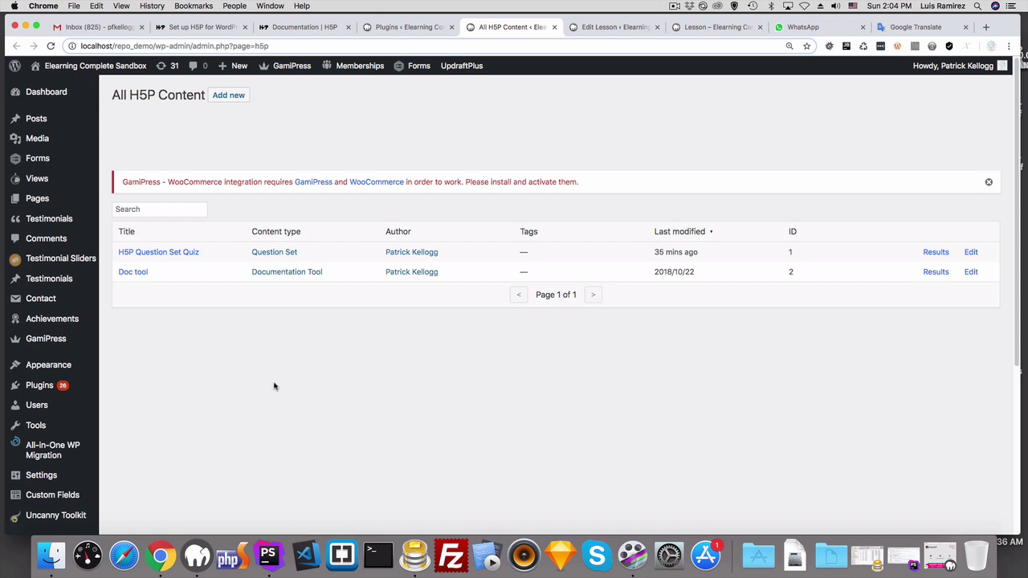
{"action": "scroll", "coordinate": [70, 361], "scroll_direction": "down", "scroll_amount": 2}
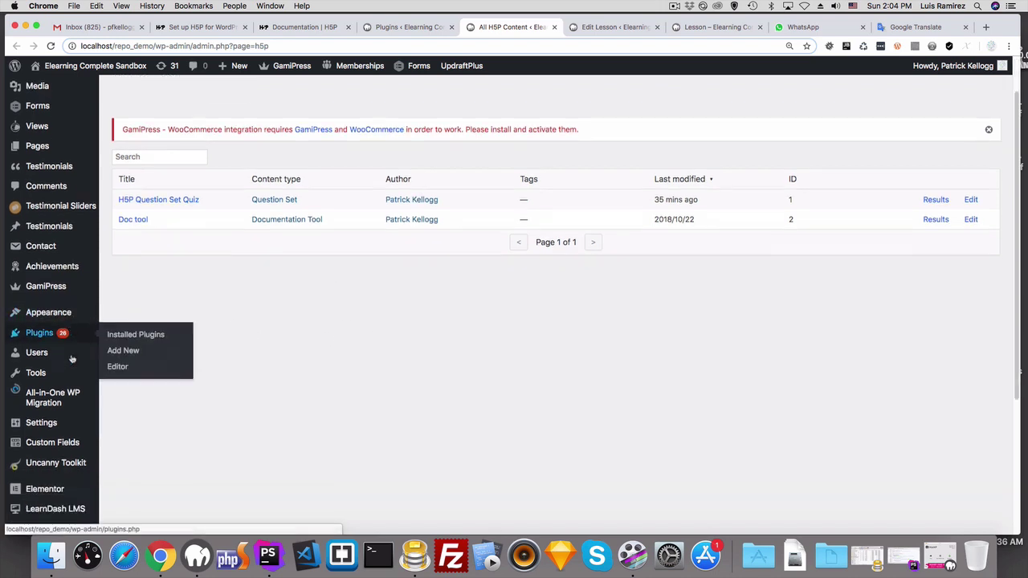
{"action": "scroll", "coordinate": [72, 359], "scroll_direction": "down", "scroll_amount": 5}
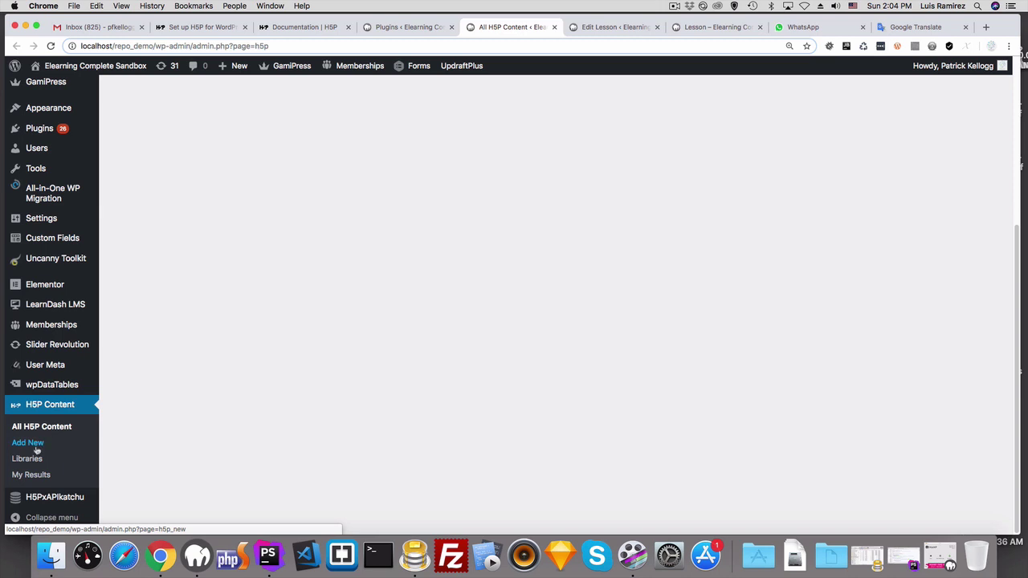
{"action": "left_click", "coordinate": [60, 428]}
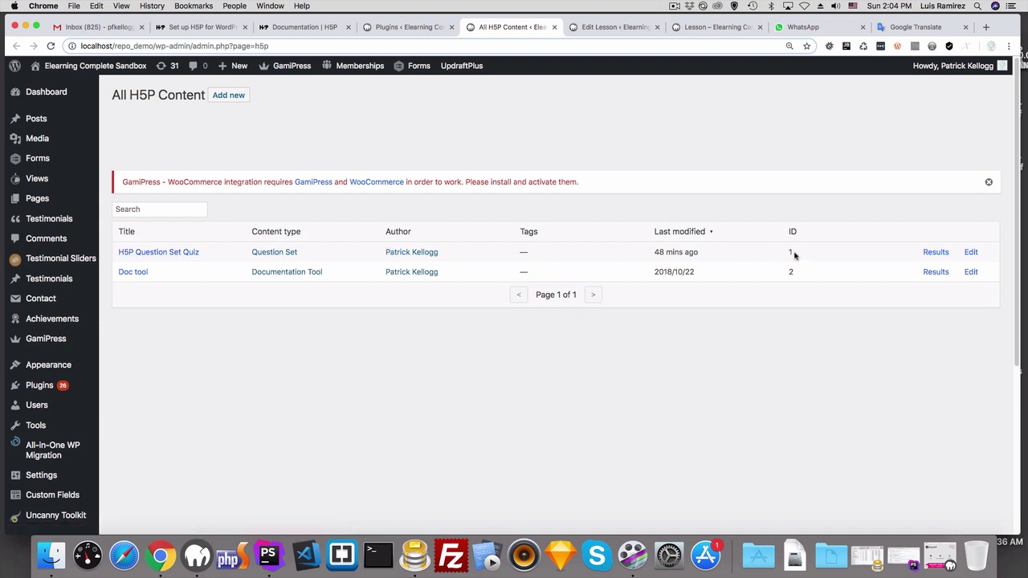
{"action": "left_click", "coordinate": [607, 30]}
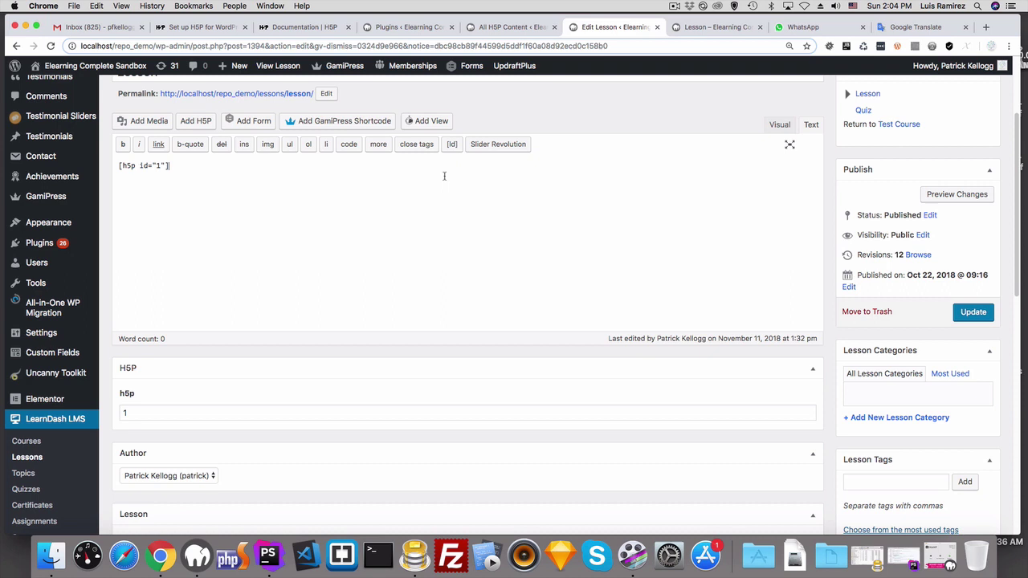
{"action": "scroll", "coordinate": [348, 218], "scroll_direction": "up", "scroll_amount": 1}
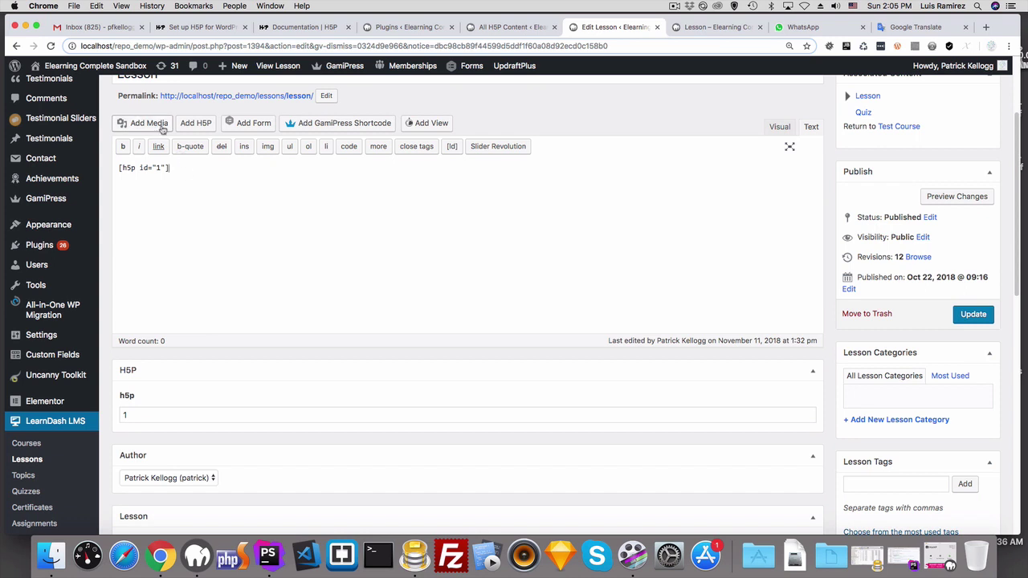
{"action": "scroll", "coordinate": [256, 225], "scroll_direction": "up", "scroll_amount": 2}
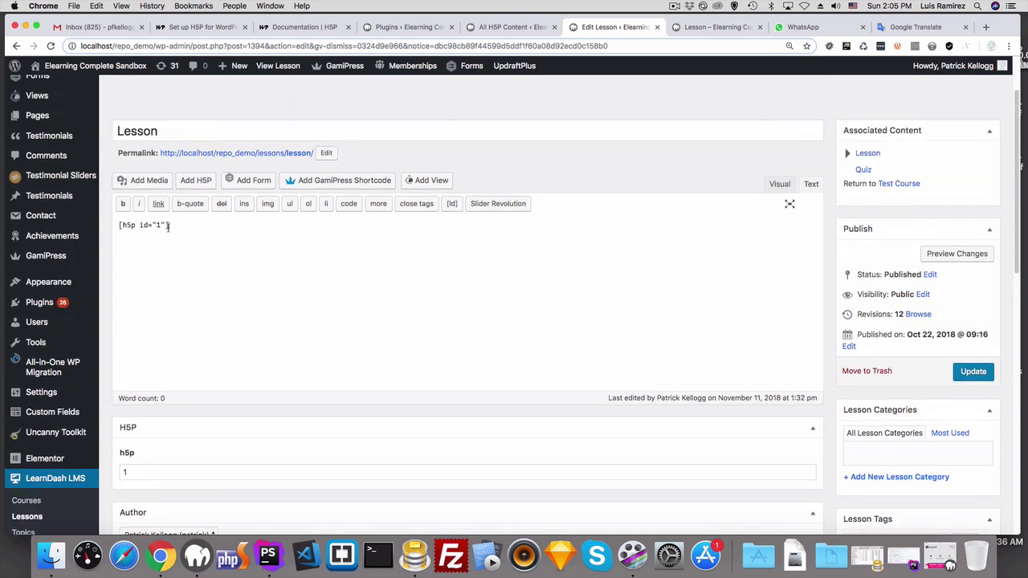
{"action": "scroll", "coordinate": [222, 233], "scroll_direction": "down", "scroll_amount": 1}
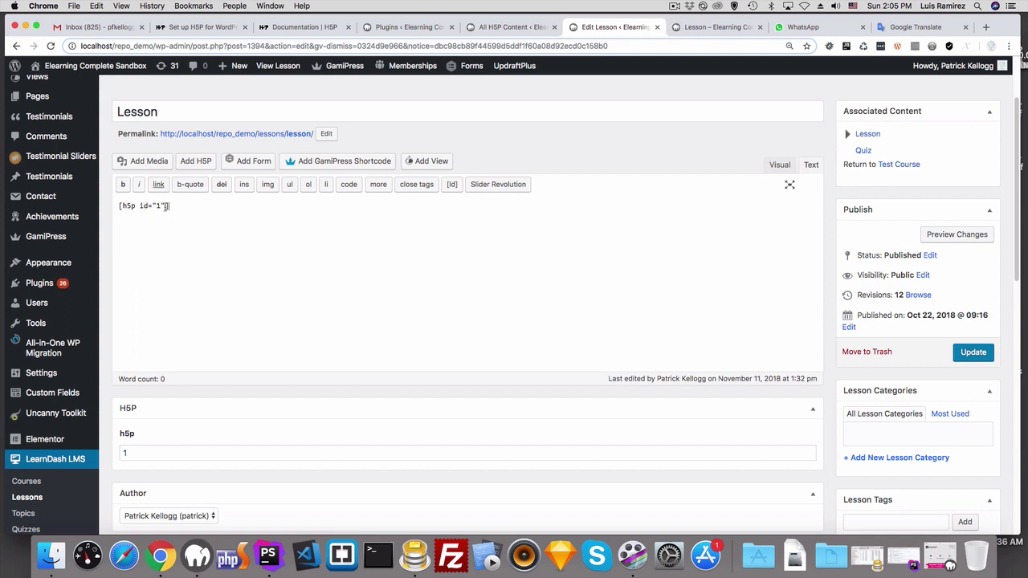
{"action": "left_click", "coordinate": [506, 27]}
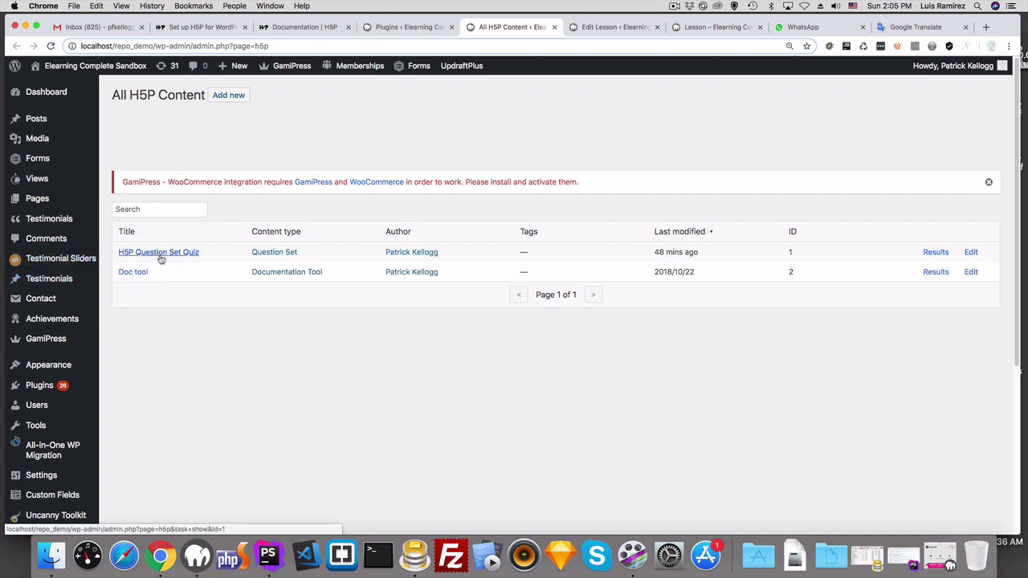
{"action": "left_click", "coordinate": [606, 28]}
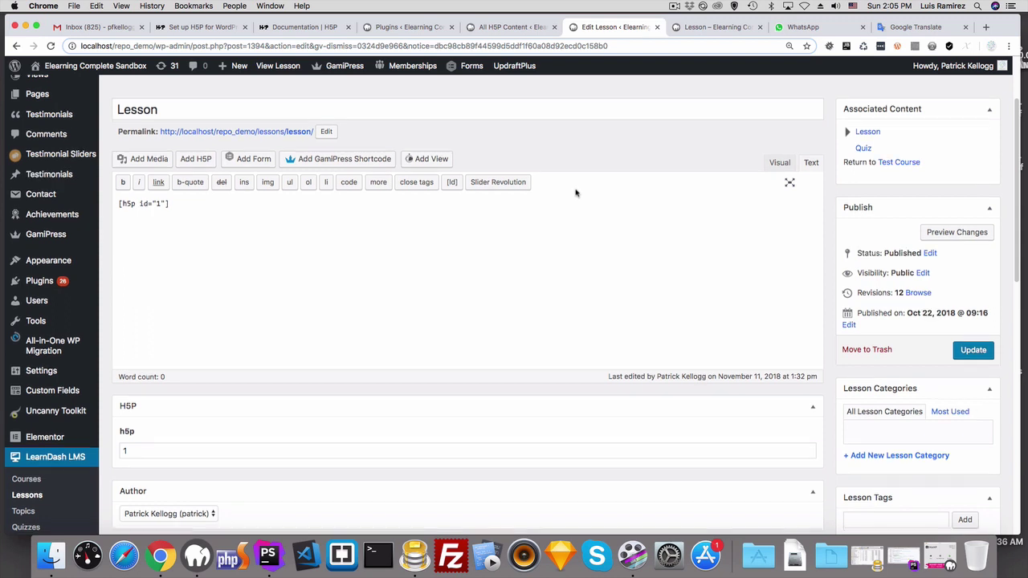
{"action": "scroll", "coordinate": [575, 193], "scroll_direction": "down", "scroll_amount": 1}
{"action": "scroll", "coordinate": [576, 193], "scroll_direction": "down", "scroll_amount": 2}
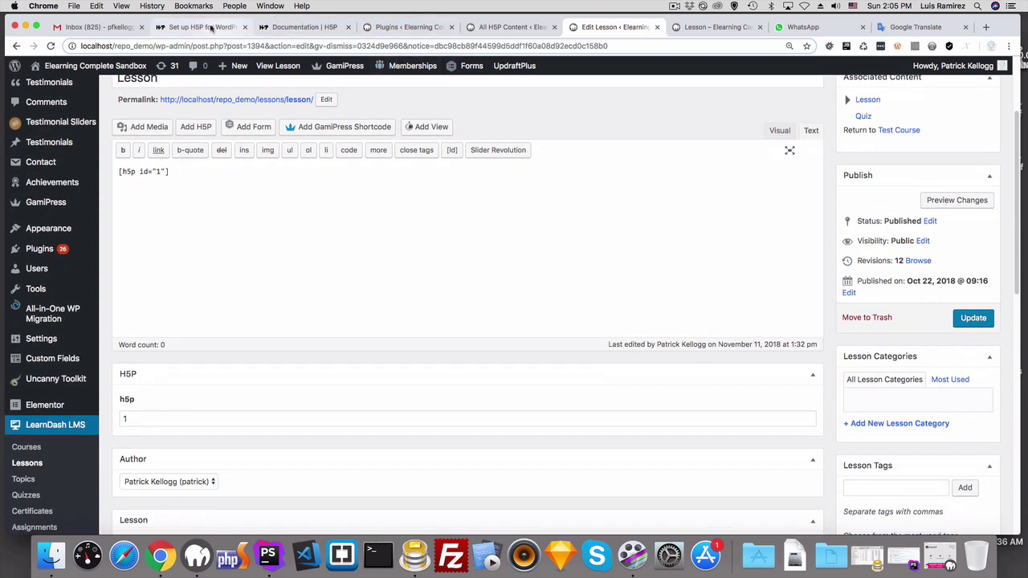
{"action": "left_click", "coordinate": [401, 27]}
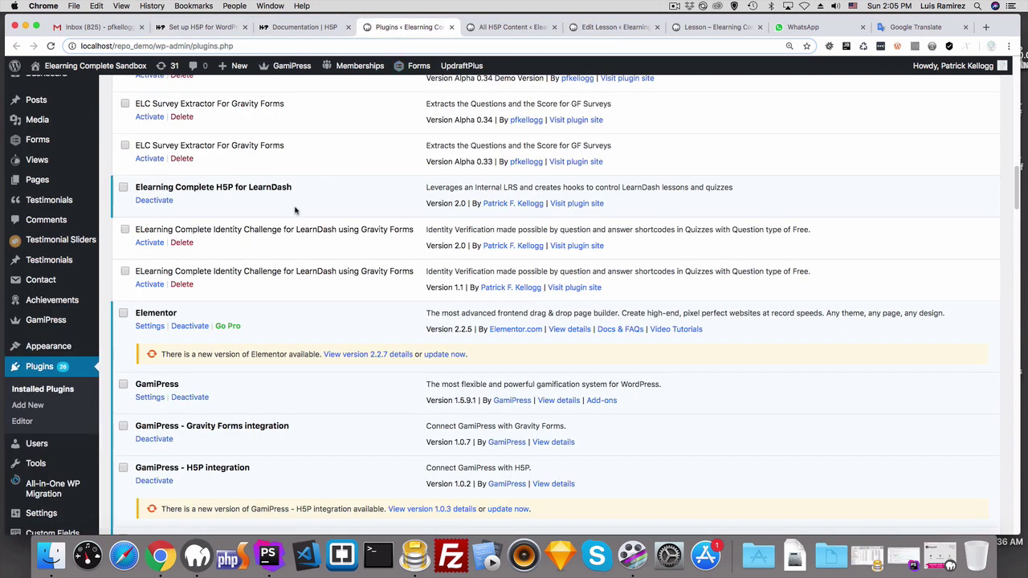
{"action": "left_click", "coordinate": [318, 28]}
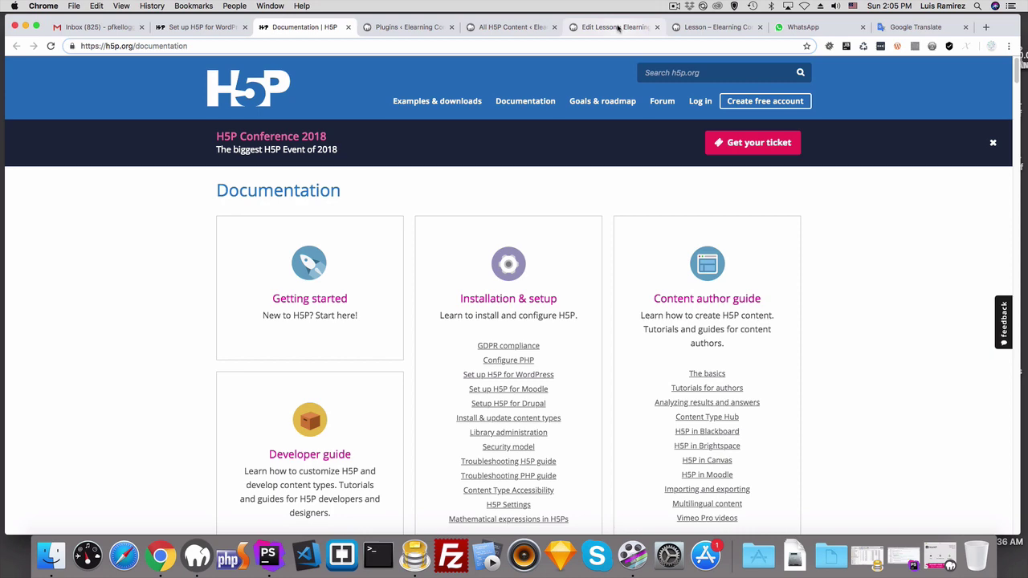
{"action": "left_click", "coordinate": [616, 28]}
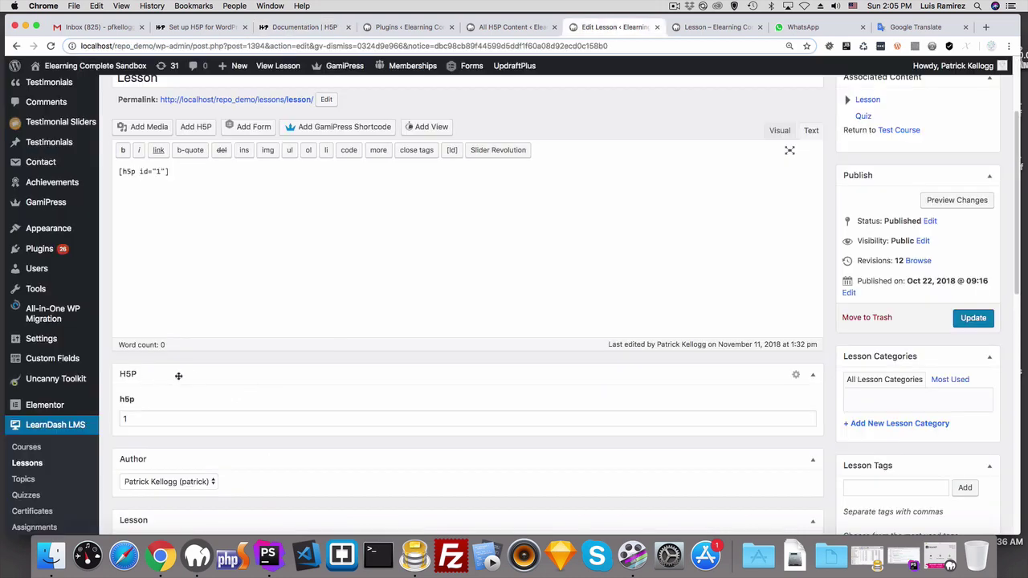
{"action": "scroll", "coordinate": [192, 375], "scroll_direction": "down", "scroll_amount": 1}
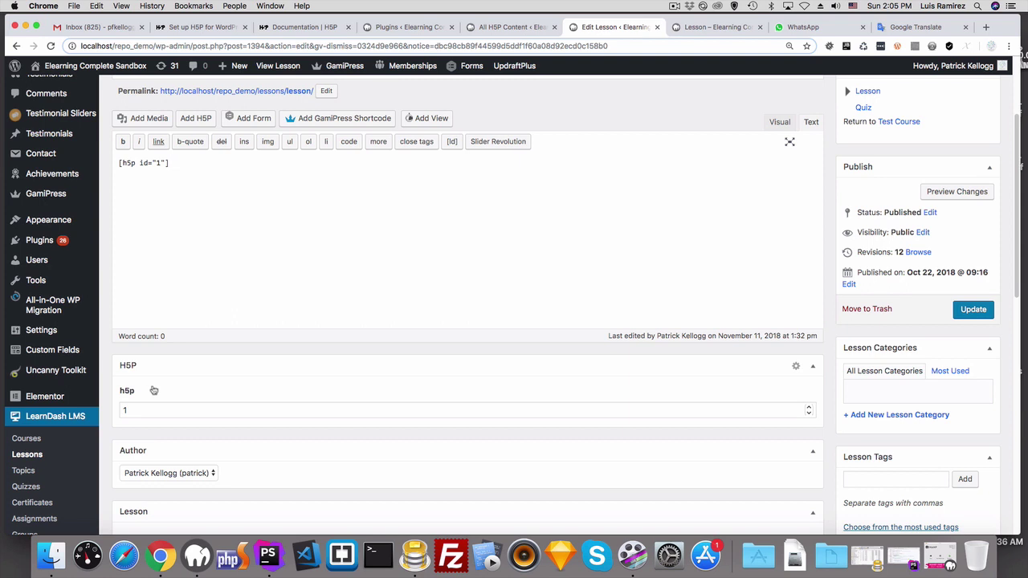
{"action": "scroll", "coordinate": [278, 249], "scroll_direction": "up", "scroll_amount": 1}
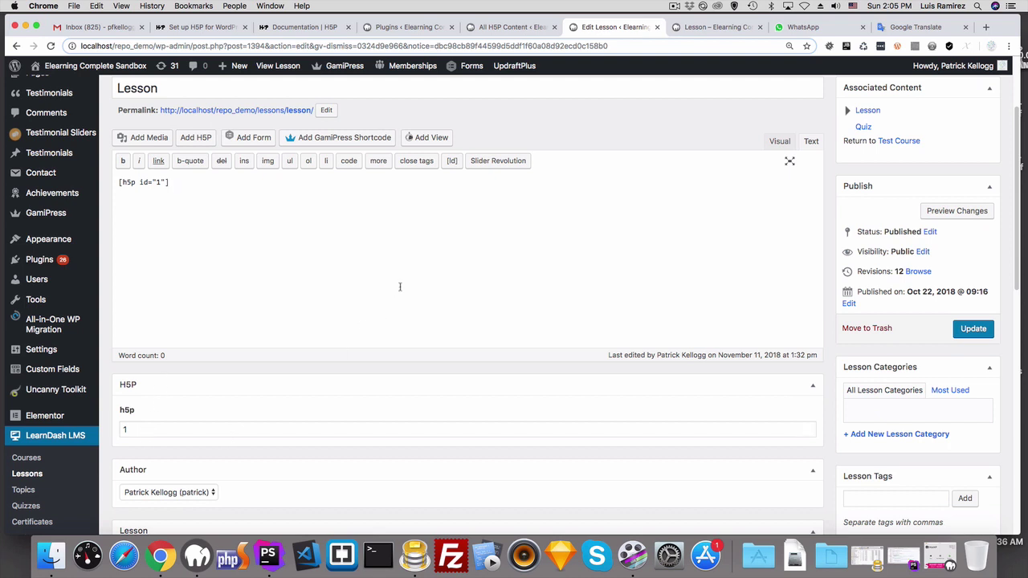
{"action": "left_click", "coordinate": [481, 263]}
- Reload the lesson page and answer the first quiz question with Hydrogen and Oxygen
{"action": "left_click", "coordinate": [721, 27]}
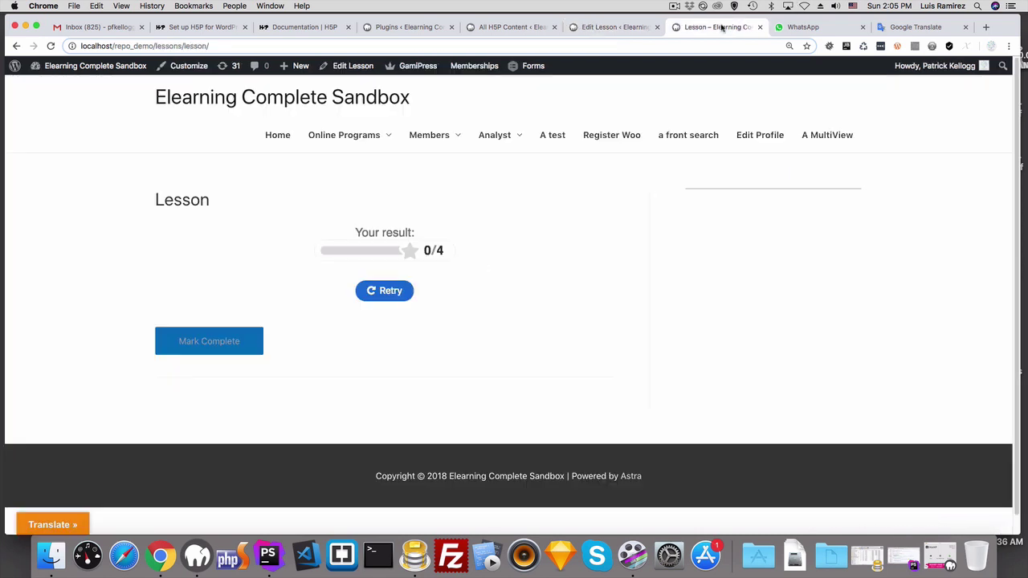
{"action": "left_click", "coordinate": [51, 46]}
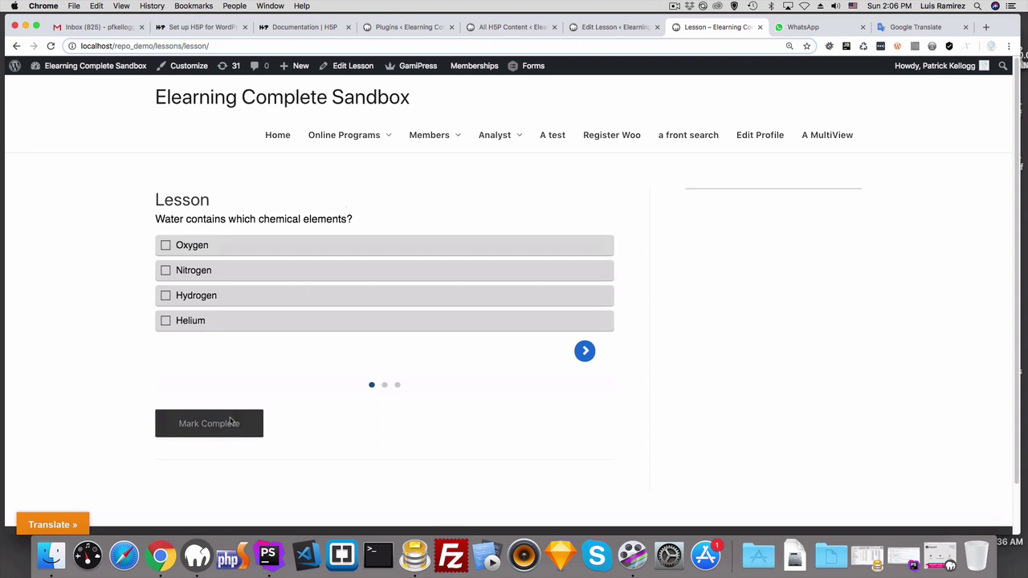
{"action": "left_click", "coordinate": [227, 300]}
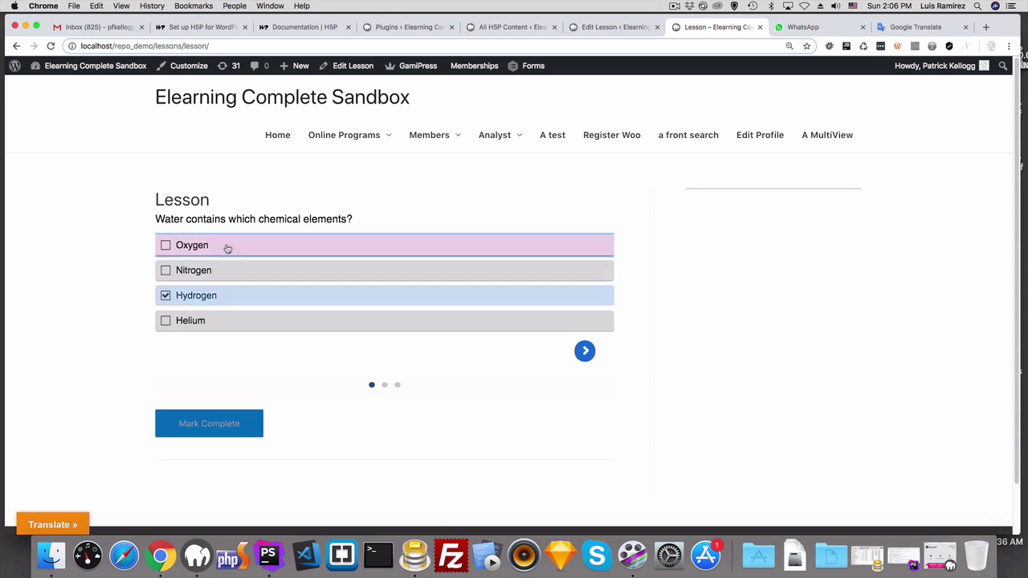
{"action": "left_click", "coordinate": [227, 248]}
{"action": "left_click", "coordinate": [585, 351]}
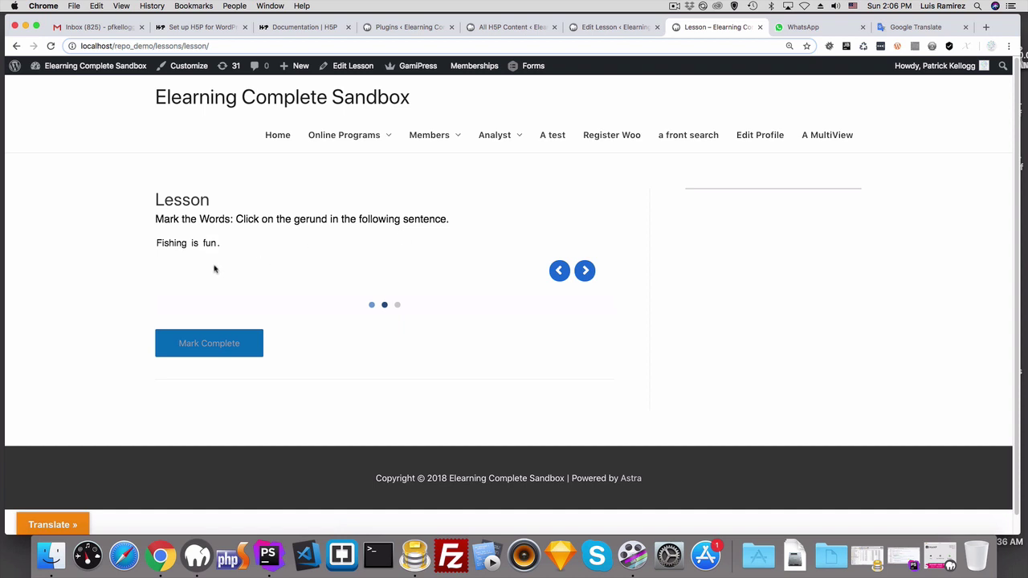
- Mark 'Fishing' as the gerund and choose Ringo as the non-original Beatle
{"action": "left_click", "coordinate": [168, 245]}
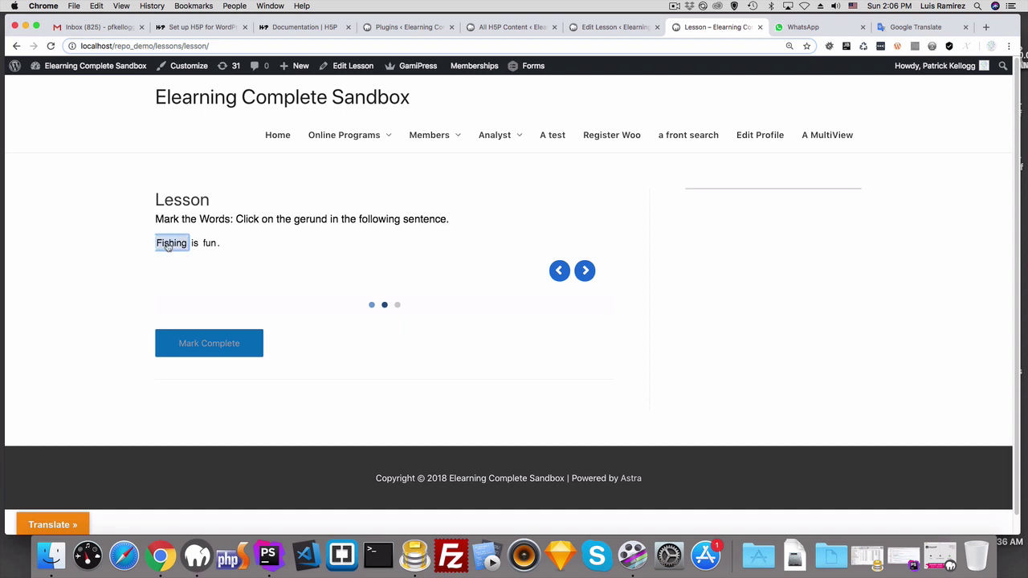
{"action": "left_click", "coordinate": [586, 270]}
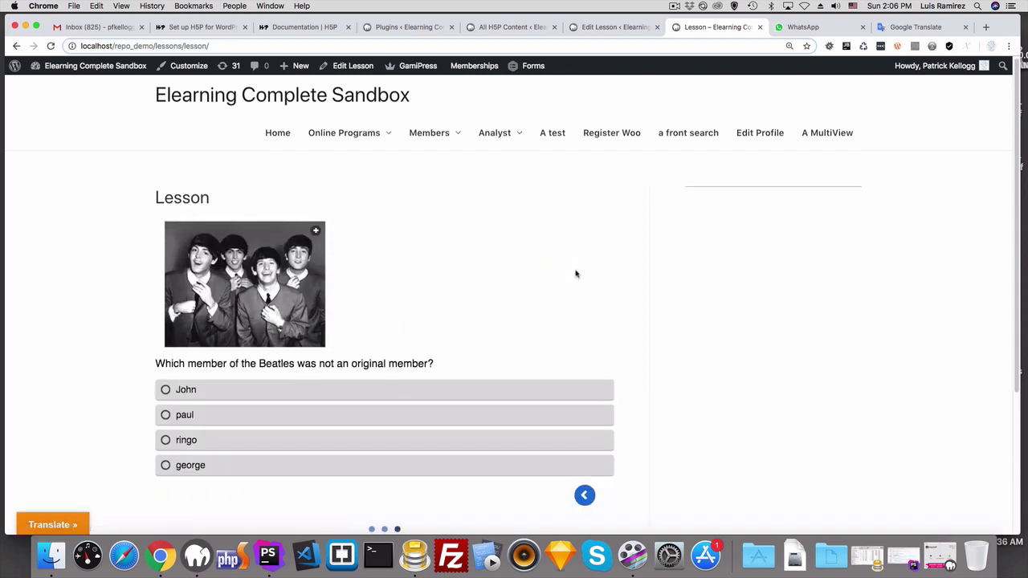
{"action": "scroll", "coordinate": [575, 274], "scroll_direction": "down", "scroll_amount": 1}
{"action": "scroll", "coordinate": [575, 274], "scroll_direction": "down", "scroll_amount": 1}
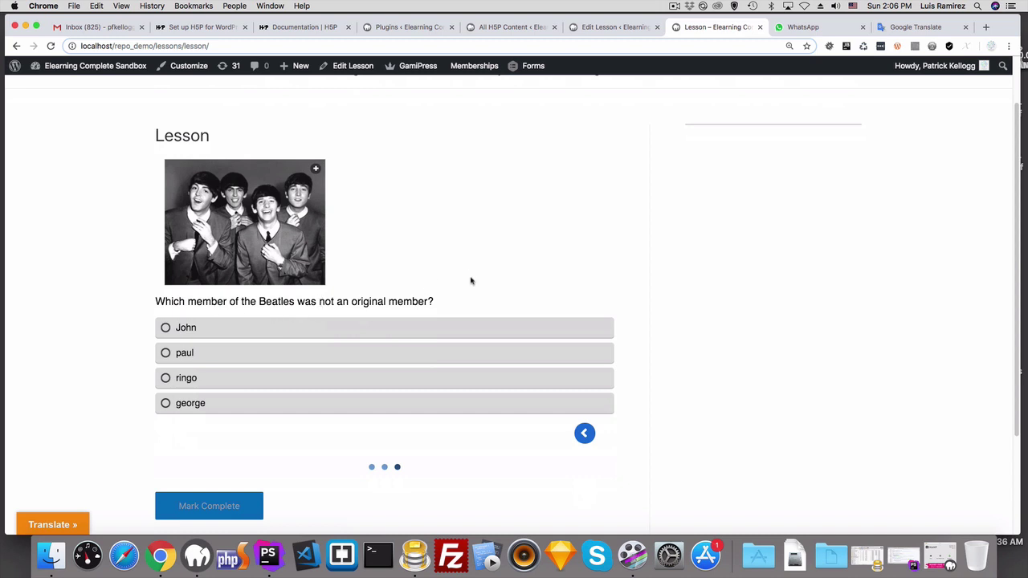
{"action": "scroll", "coordinate": [472, 280], "scroll_direction": "down", "scroll_amount": 1}
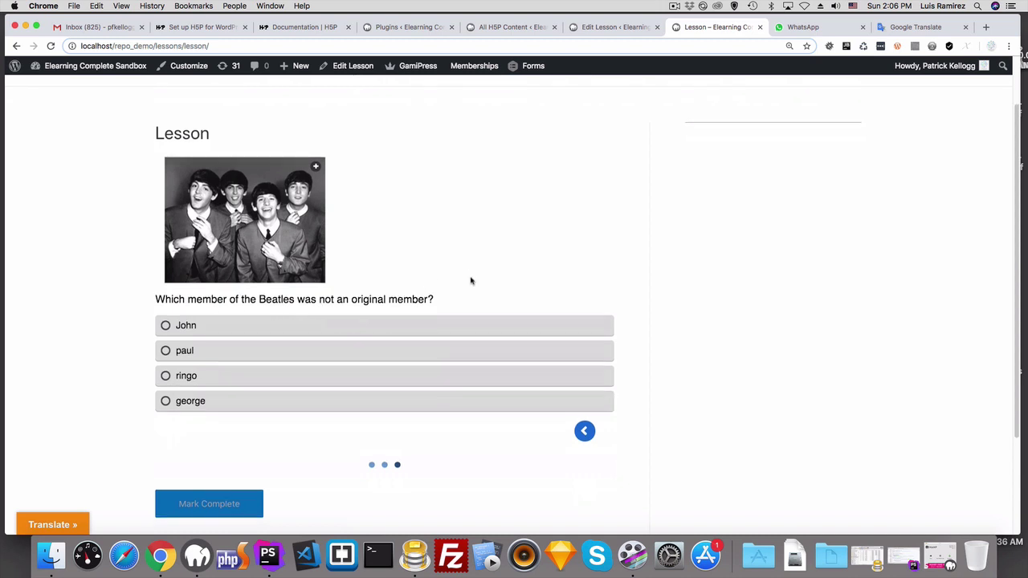
{"action": "left_click", "coordinate": [223, 382]}
- Finish the quiz and review the 4/4 score with Mark Complete enabled
{"action": "scroll", "coordinate": [707, 360], "scroll_direction": "down", "scroll_amount": 2}
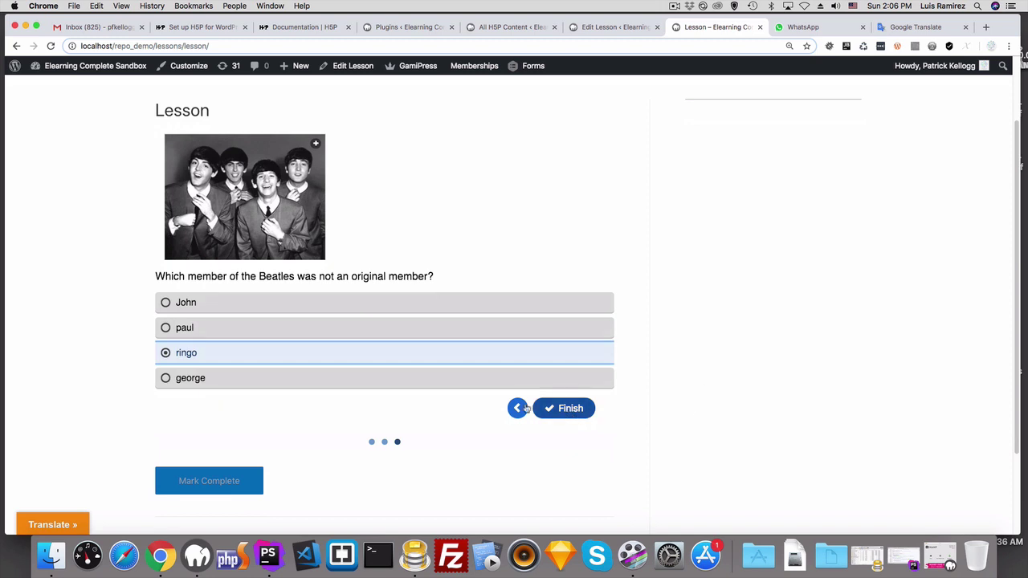
{"action": "left_click", "coordinate": [571, 408]}
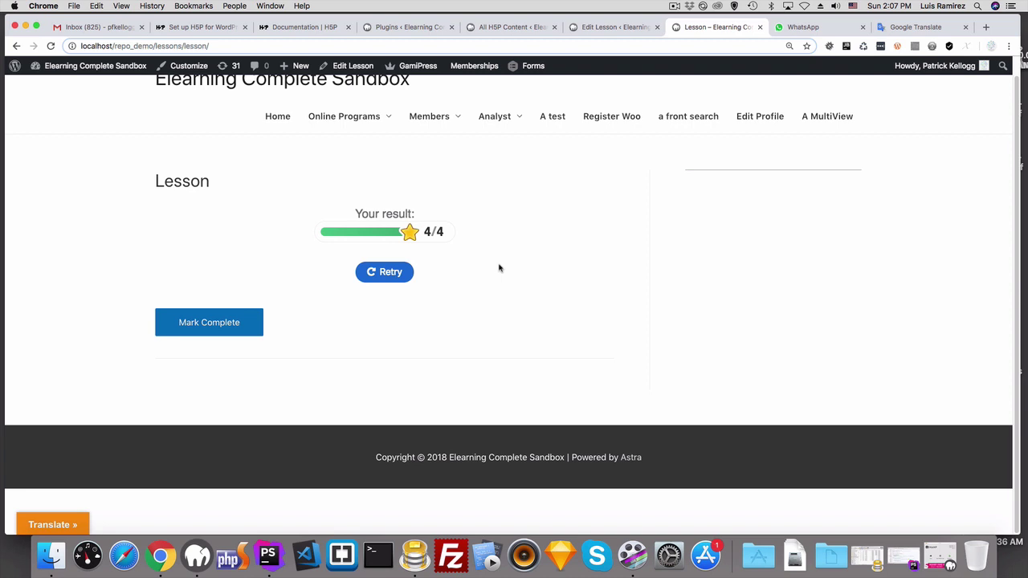
{"action": "scroll", "coordinate": [524, 254], "scroll_direction": "up", "scroll_amount": 1}
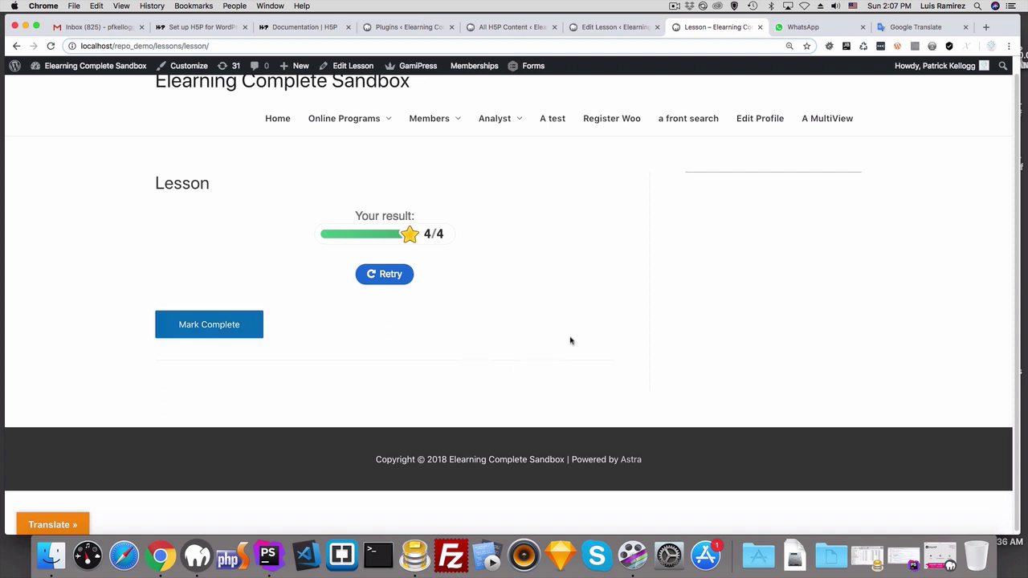
{"action": "scroll", "coordinate": [571, 340], "scroll_direction": "up", "scroll_amount": 1}
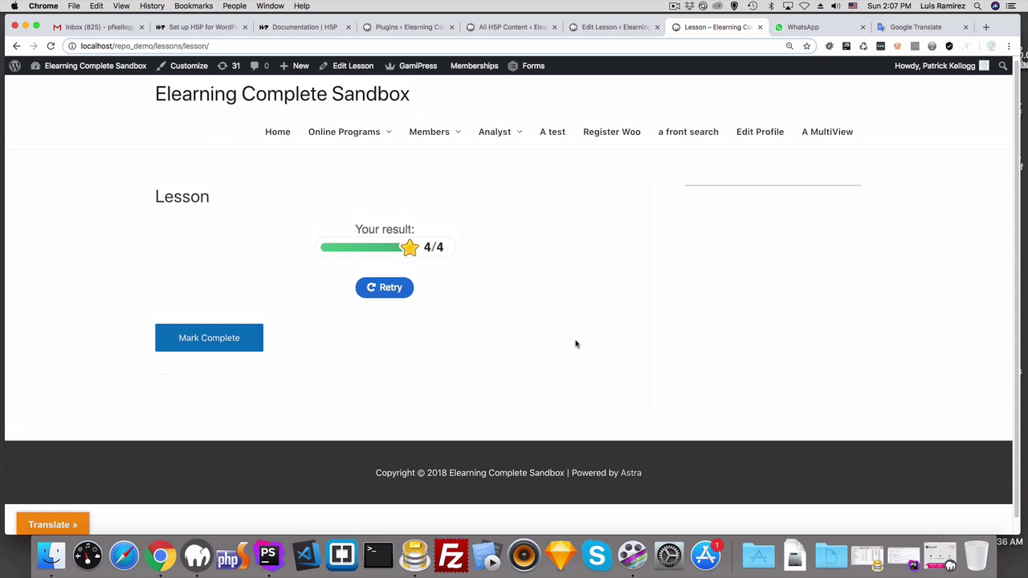
- Retry the quiz and answer the first question wrongly with Nitrogen and Helium
{"action": "left_click", "coordinate": [386, 291]}
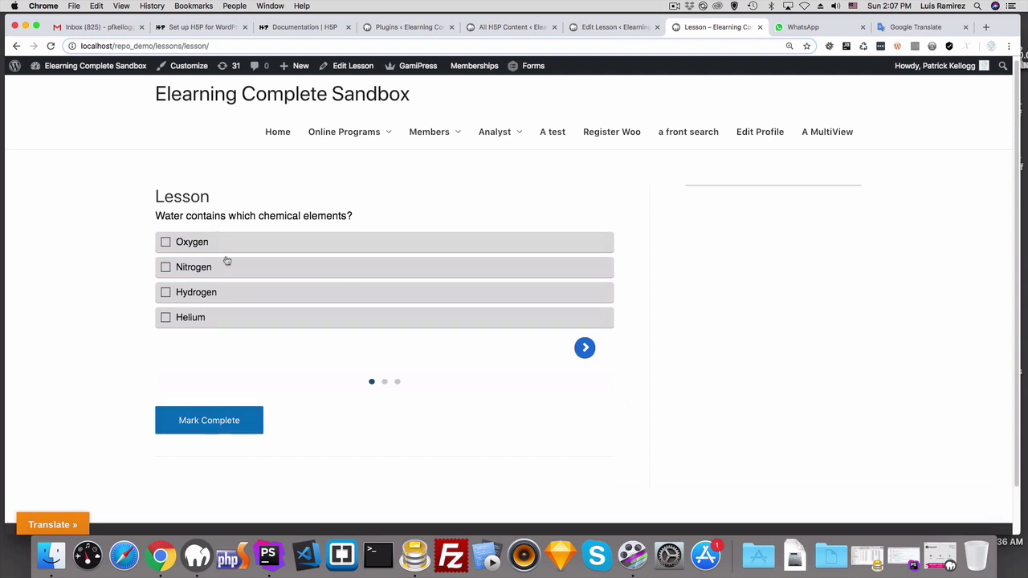
{"action": "left_click", "coordinate": [196, 267]}
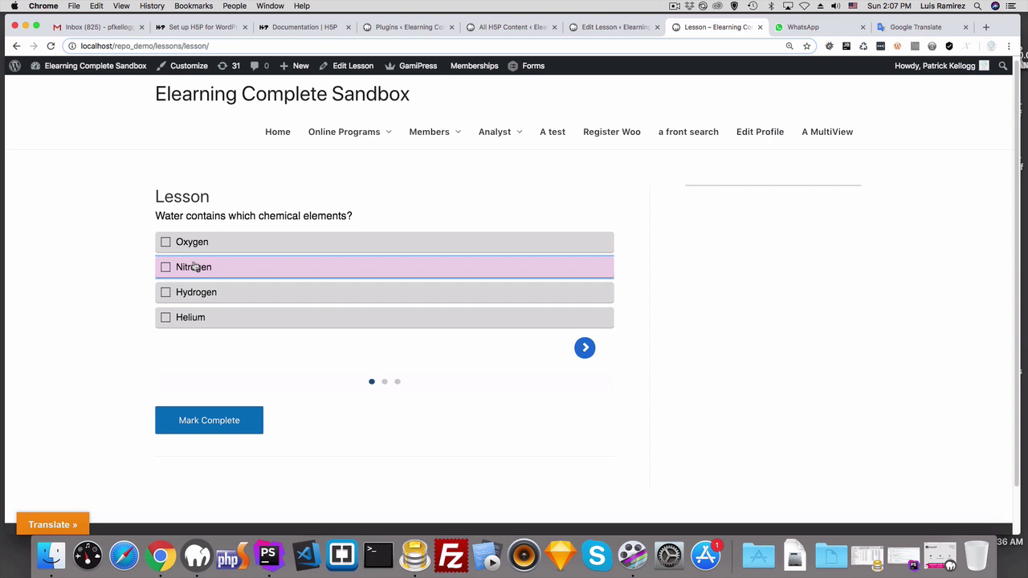
{"action": "left_click", "coordinate": [201, 318]}
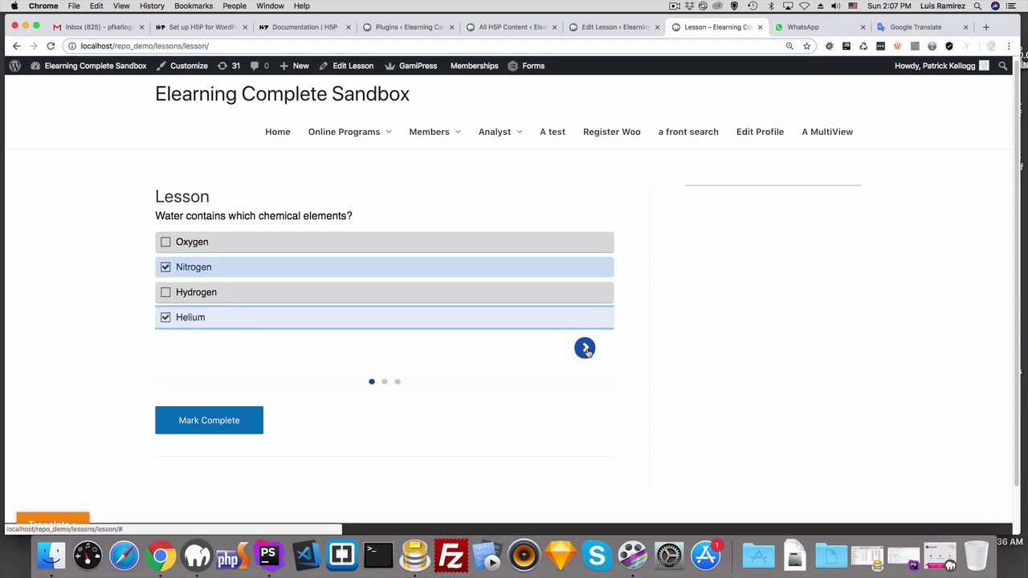
{"action": "left_click", "coordinate": [585, 348]}
- Mark 'fun' and choose John, then finish for a 0/4 score with Mark Complete disabled
{"action": "left_click", "coordinate": [209, 240]}
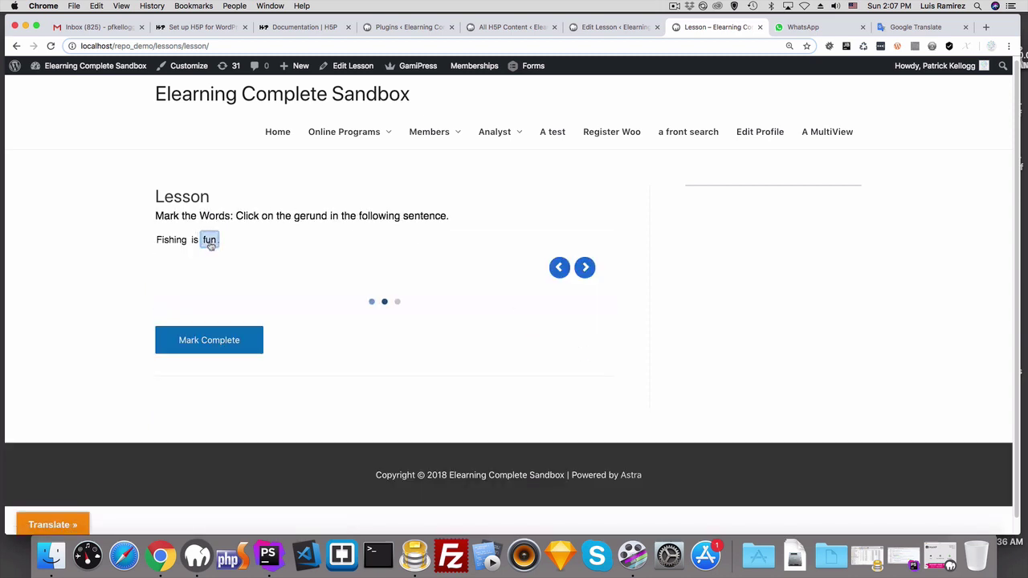
{"action": "left_click", "coordinate": [585, 269]}
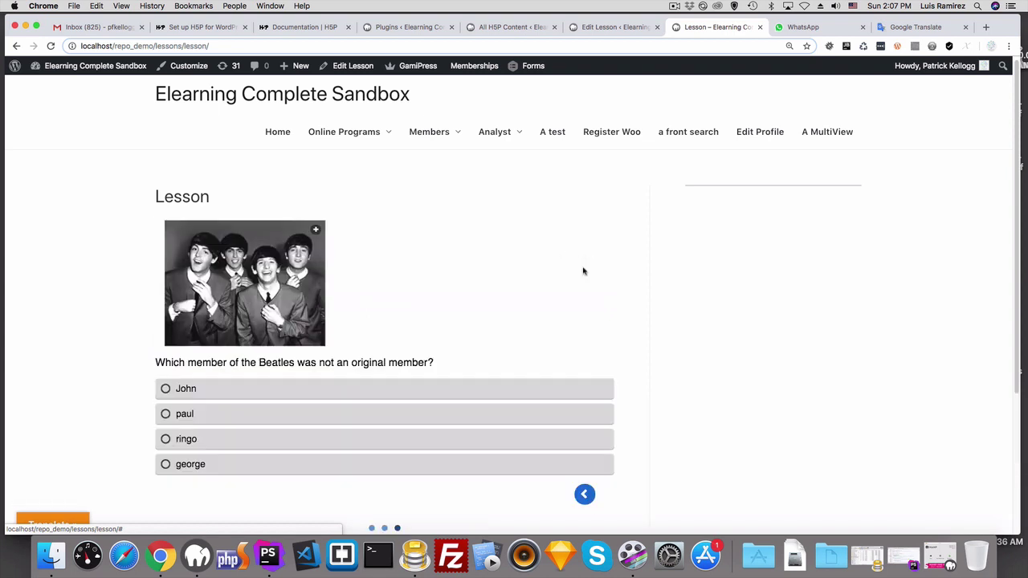
{"action": "left_click", "coordinate": [197, 388]}
{"action": "scroll", "coordinate": [660, 287], "scroll_direction": "down", "scroll_amount": 3}
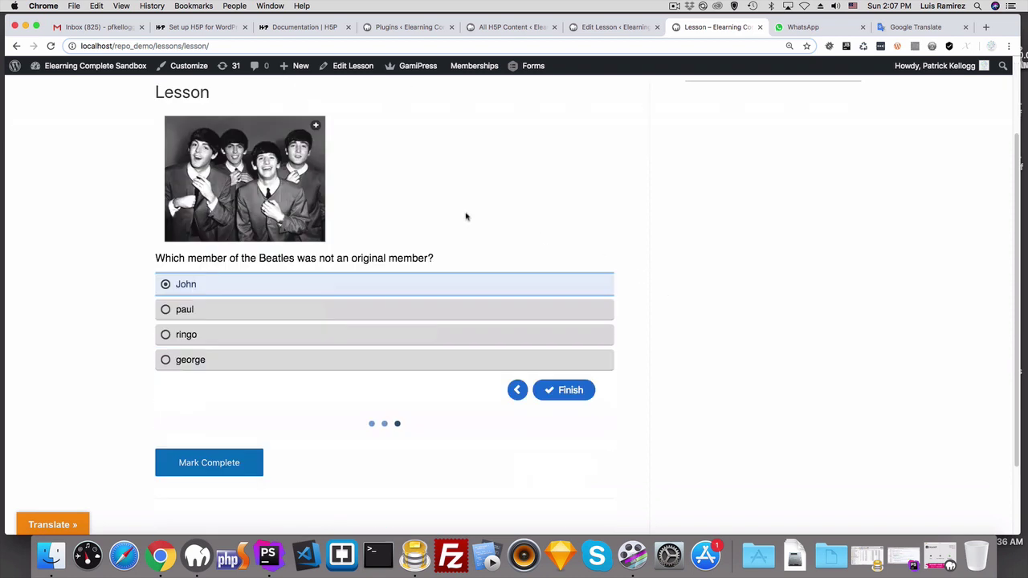
{"action": "left_click", "coordinate": [568, 391]}
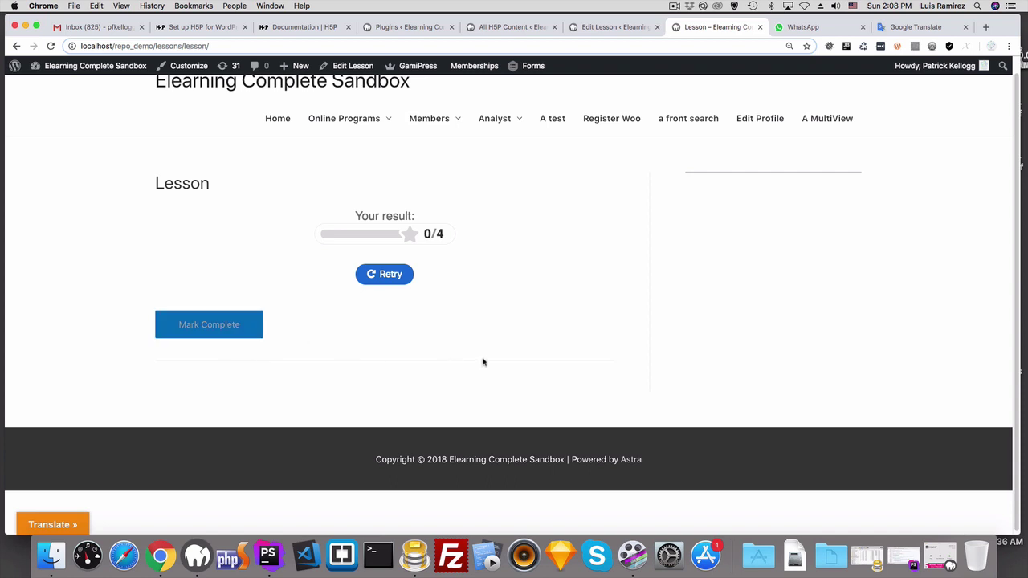
{"action": "scroll", "coordinate": [583, 318], "scroll_direction": "up", "scroll_amount": 1}
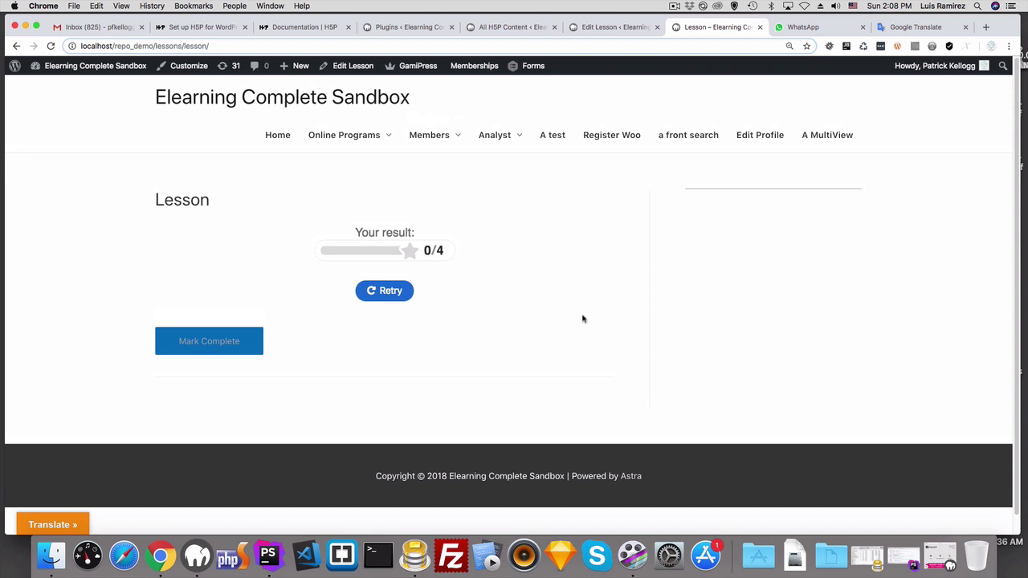